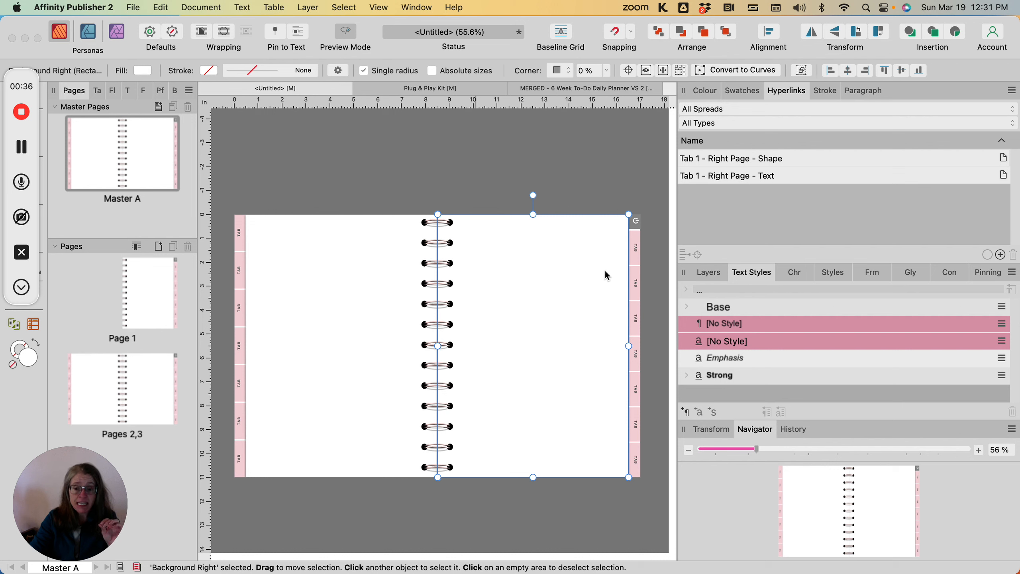
Step: Examine the interactive hyperlink options on the first right-page tab shape, then dismiss them
click(637, 265)
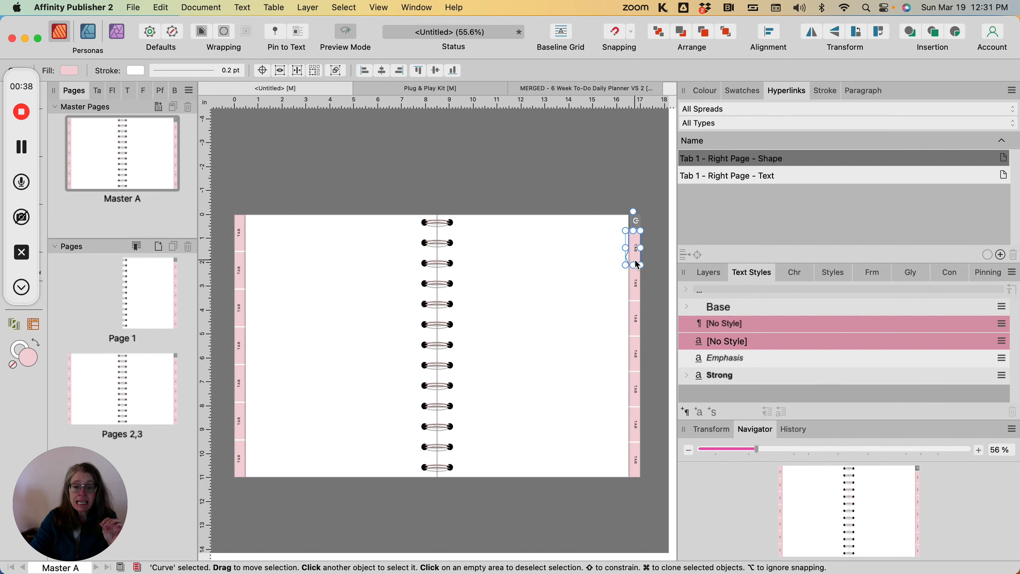
right_click(637, 265)
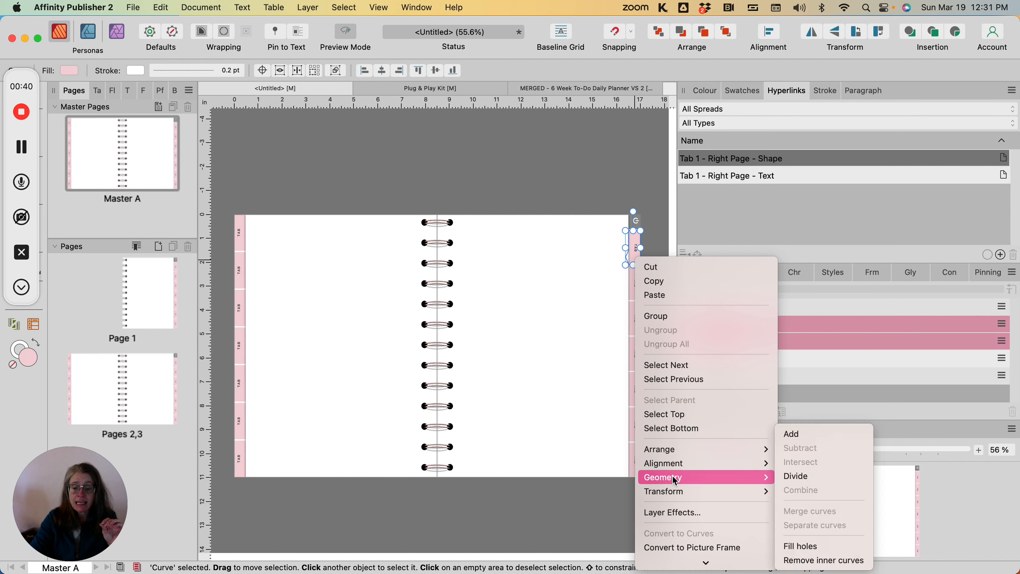
scroll(673, 477, down, 5)
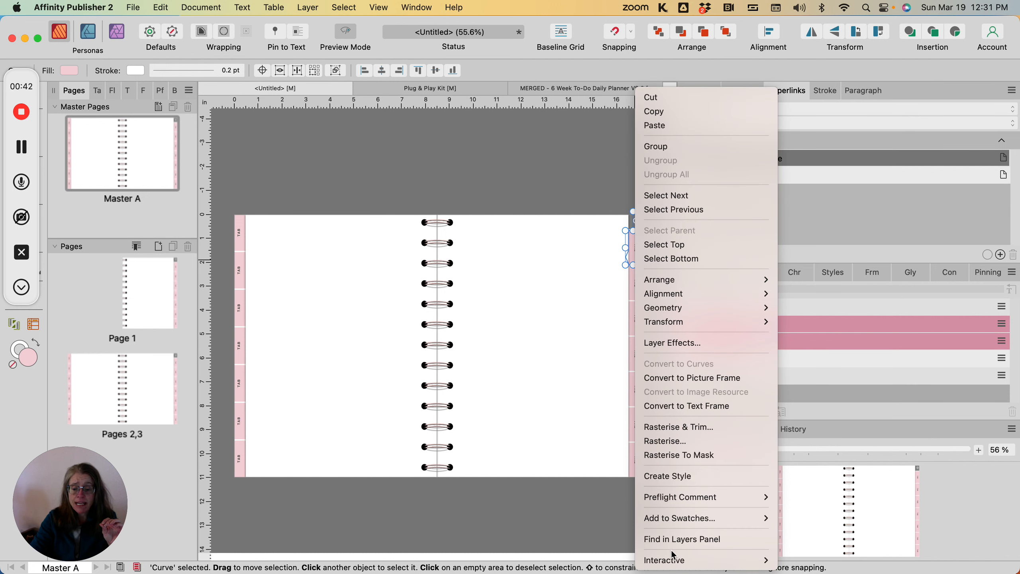
mouse_move(673, 564)
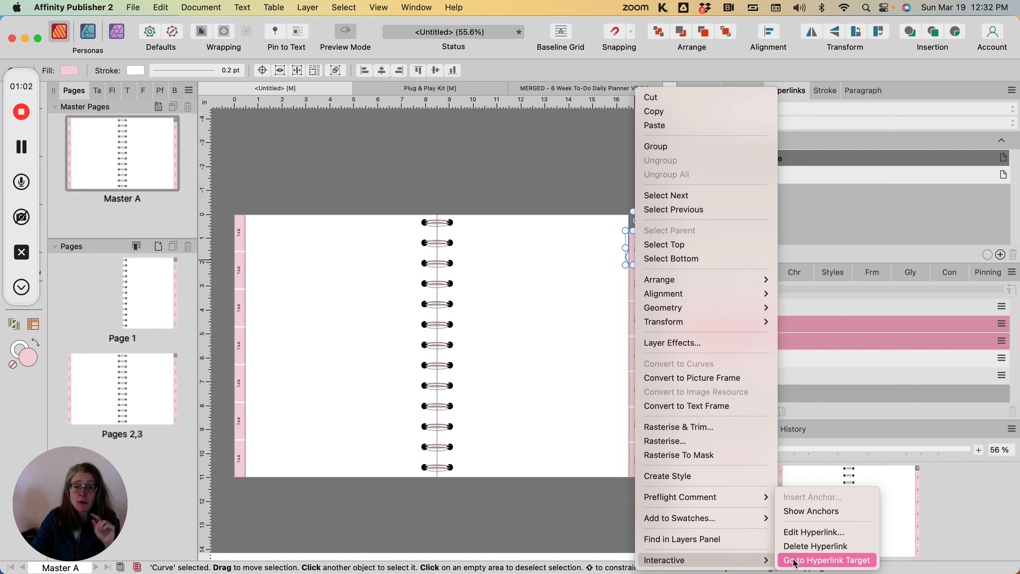
click(585, 354)
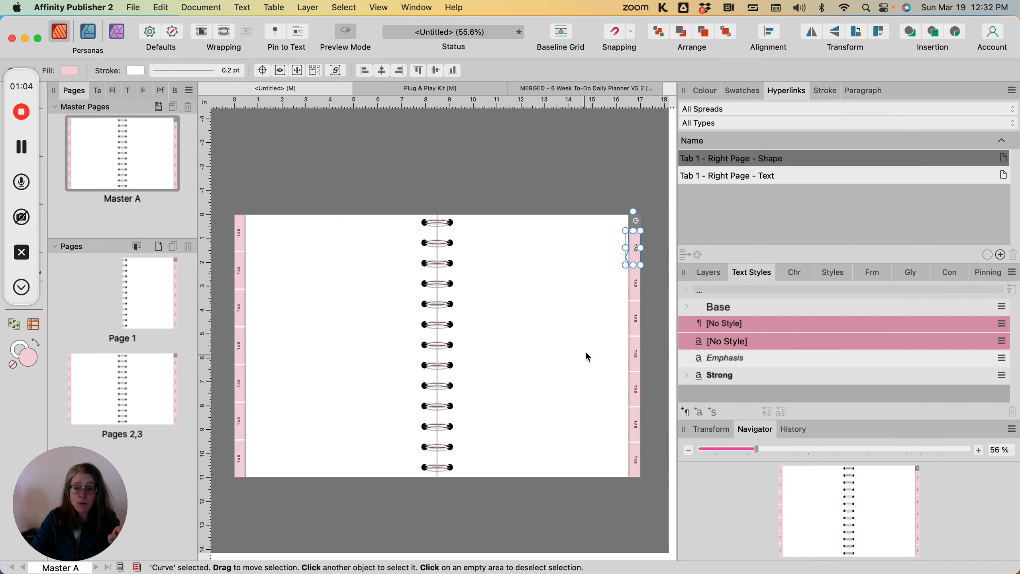
Step: Insert a hyperlink on the second right-page tab shape that links to page 2
click(638, 298)
right_click(639, 299)
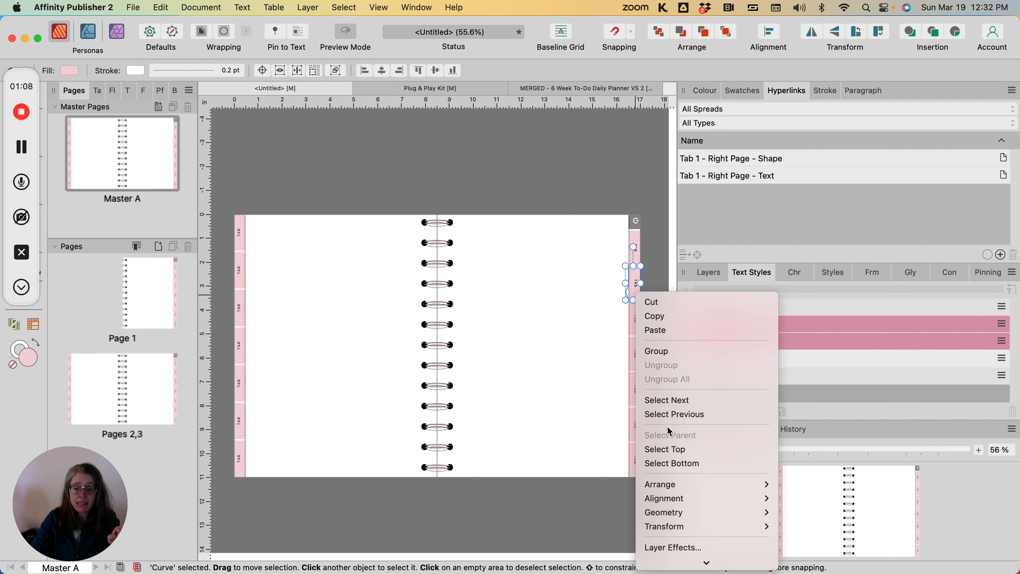
scroll(668, 426, down, 5)
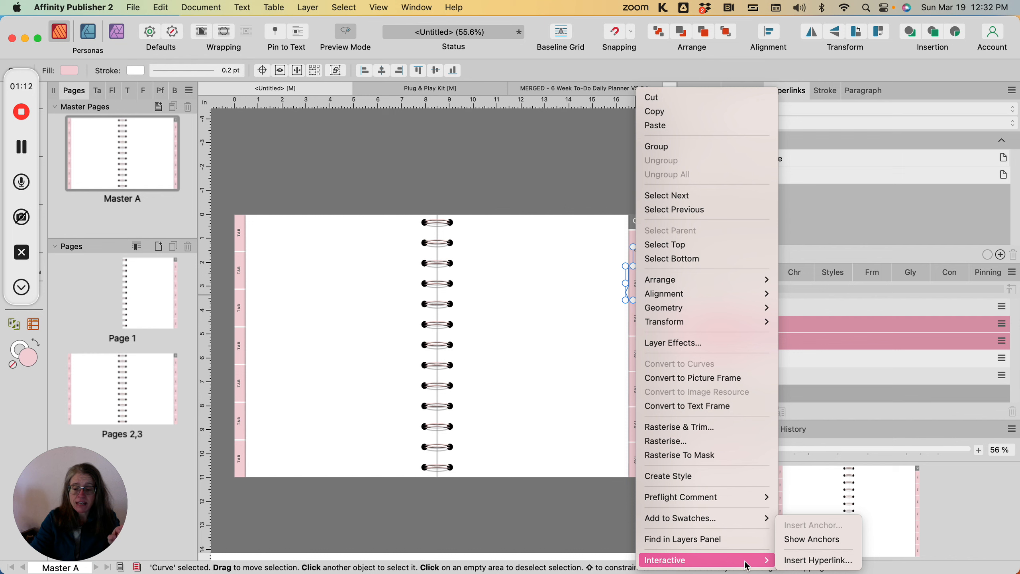
click(787, 561)
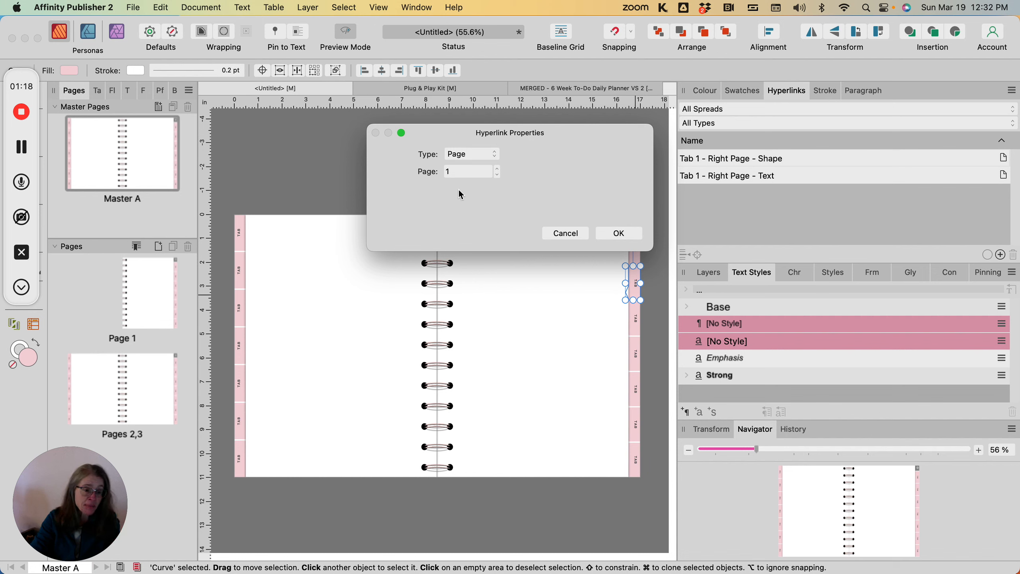
click(498, 169)
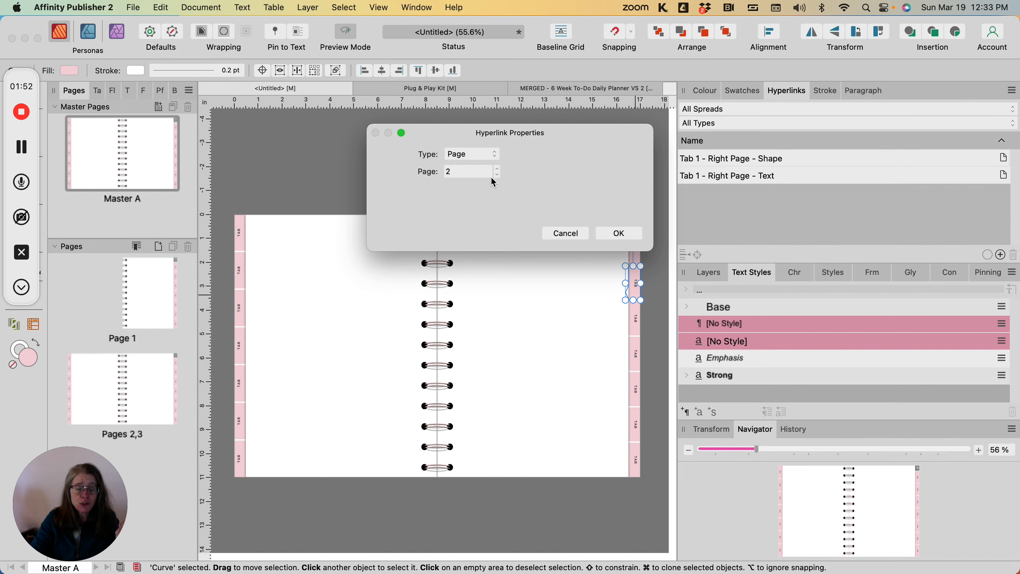
click(620, 234)
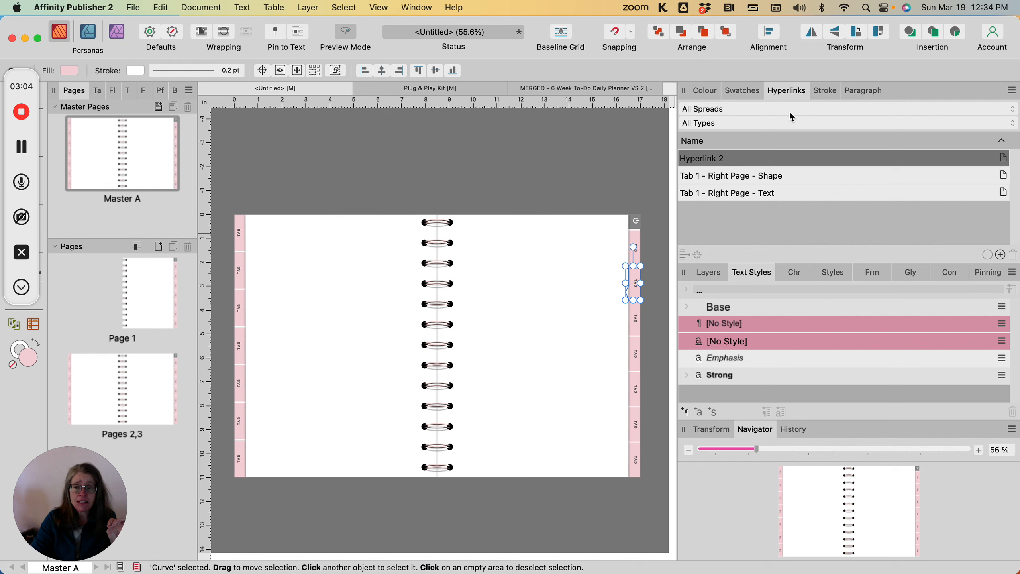
Step: Rename the new hyperlink as "Tab 2 - Right Page - Shape"
click(711, 158)
click(706, 158)
triple_click(711, 157)
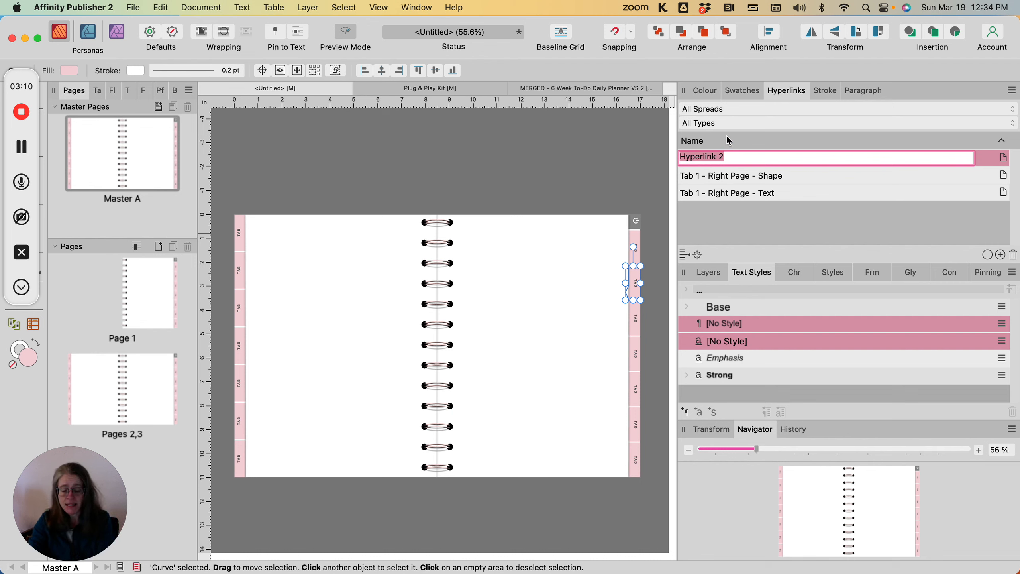
text(Tab 2)
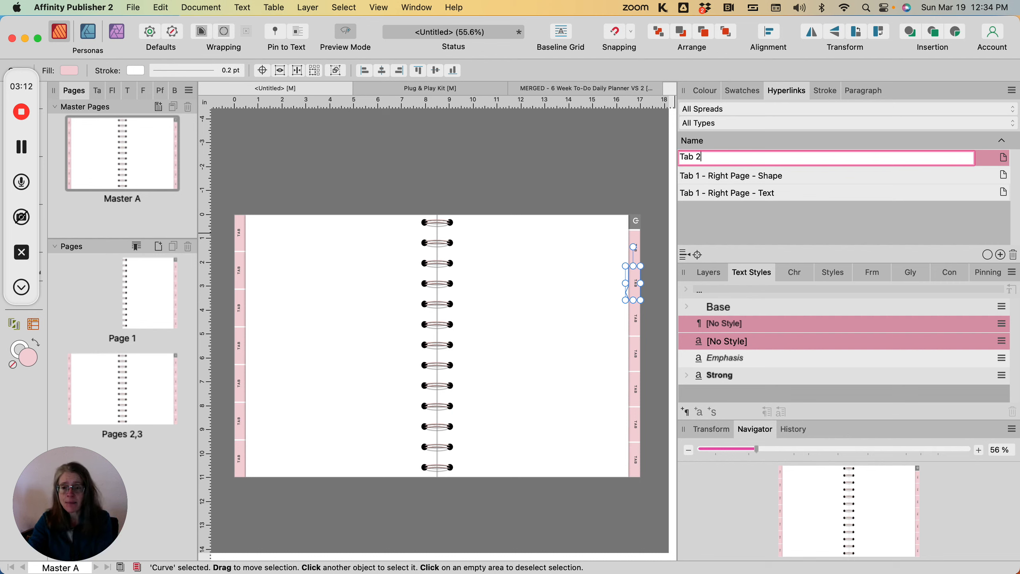
text( - Right Page - )
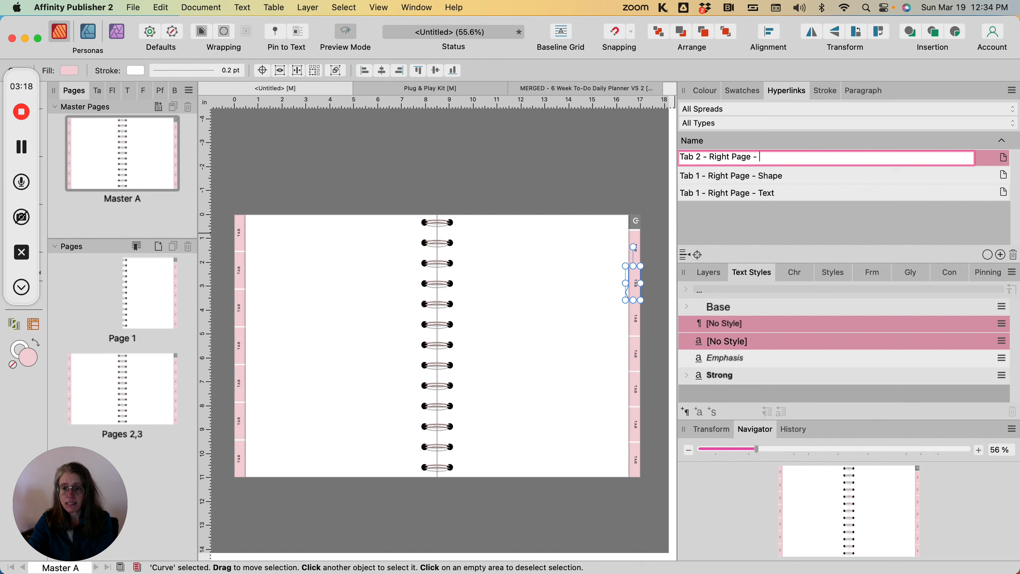
text(Shape)
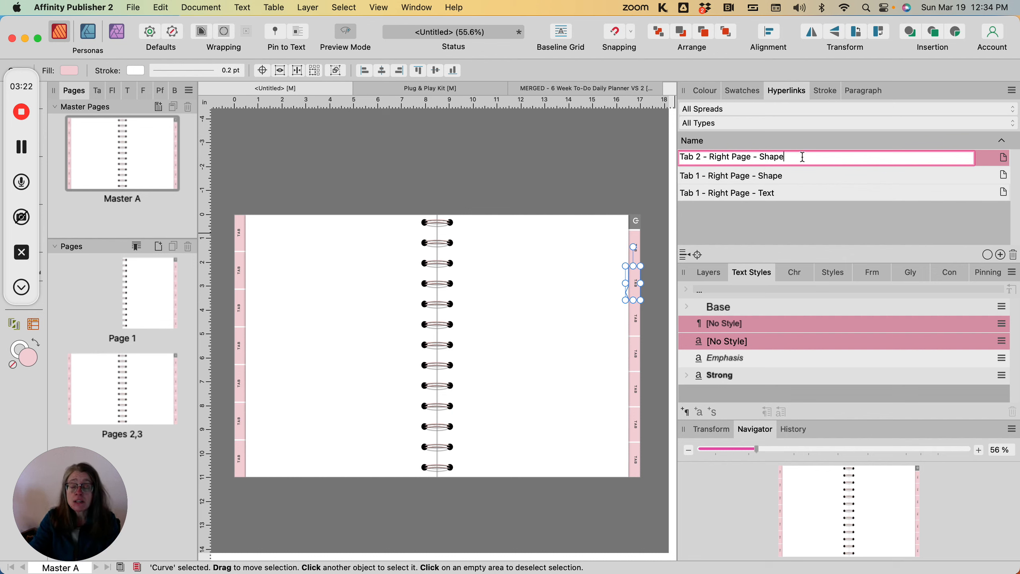
click(793, 176)
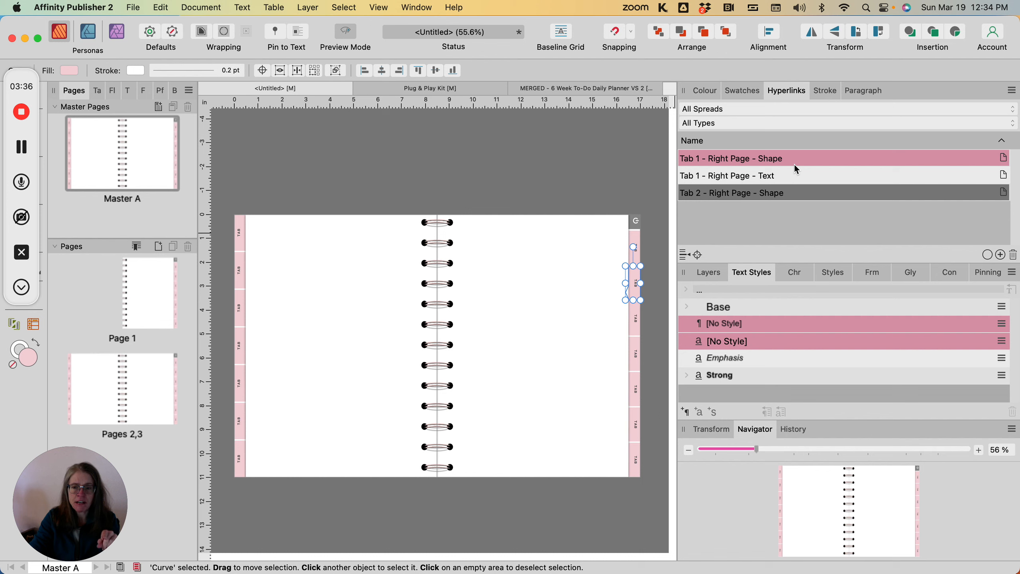
Step: Filter the hyperlinks list by Page 1, Pages 2,3 and finally Master A spreads
click(832, 110)
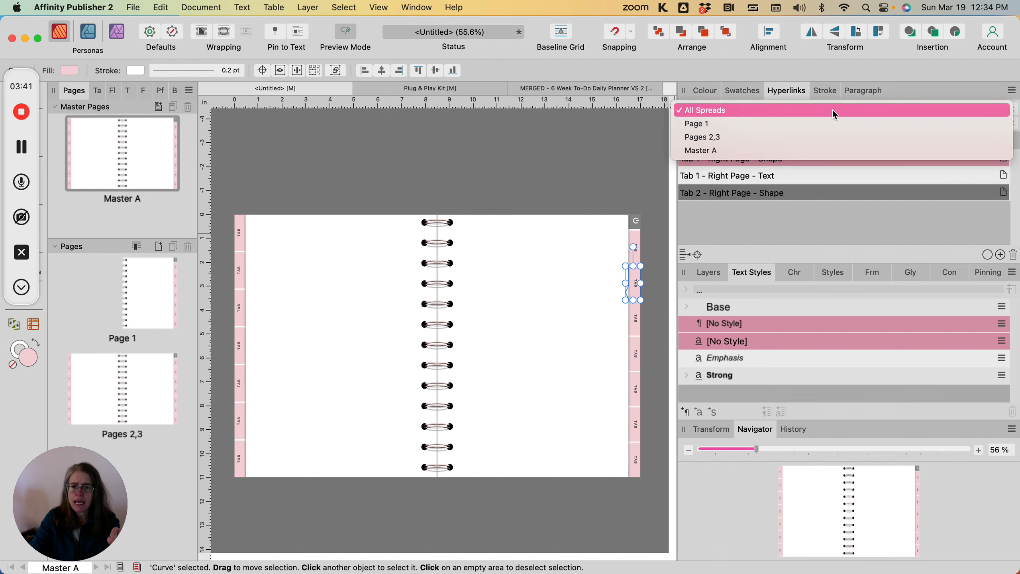
click(751, 125)
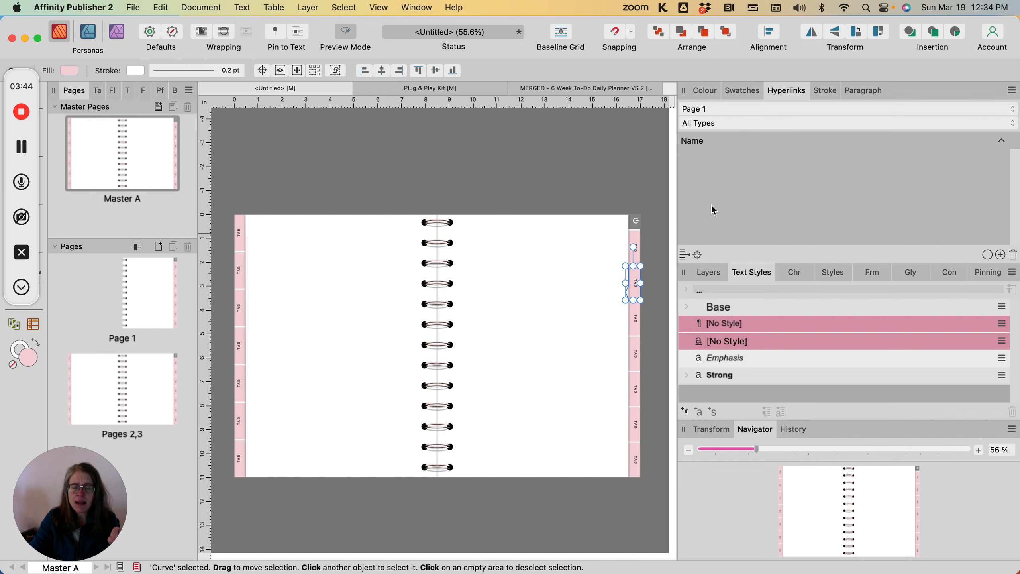
click(757, 109)
click(750, 123)
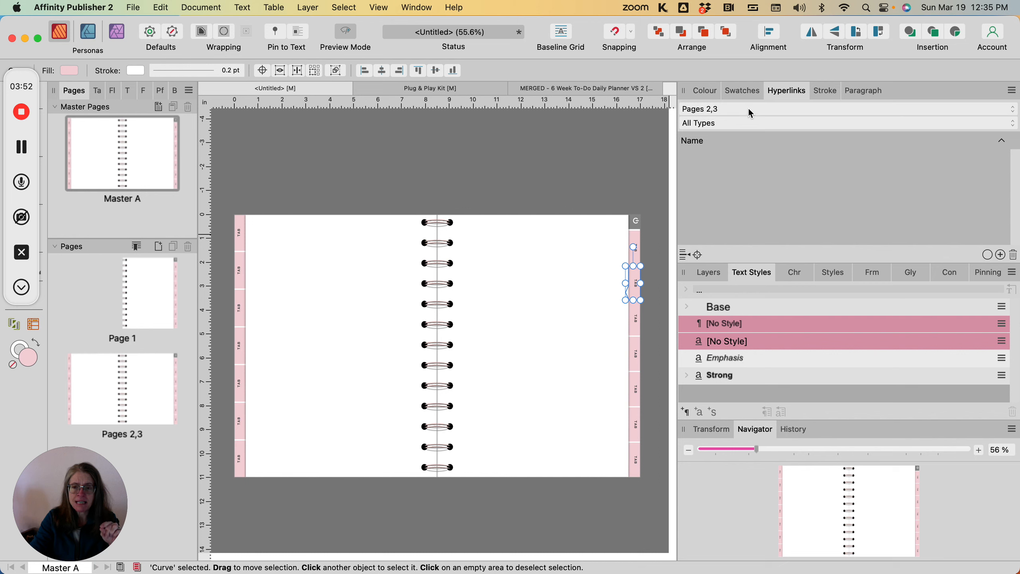
click(750, 110)
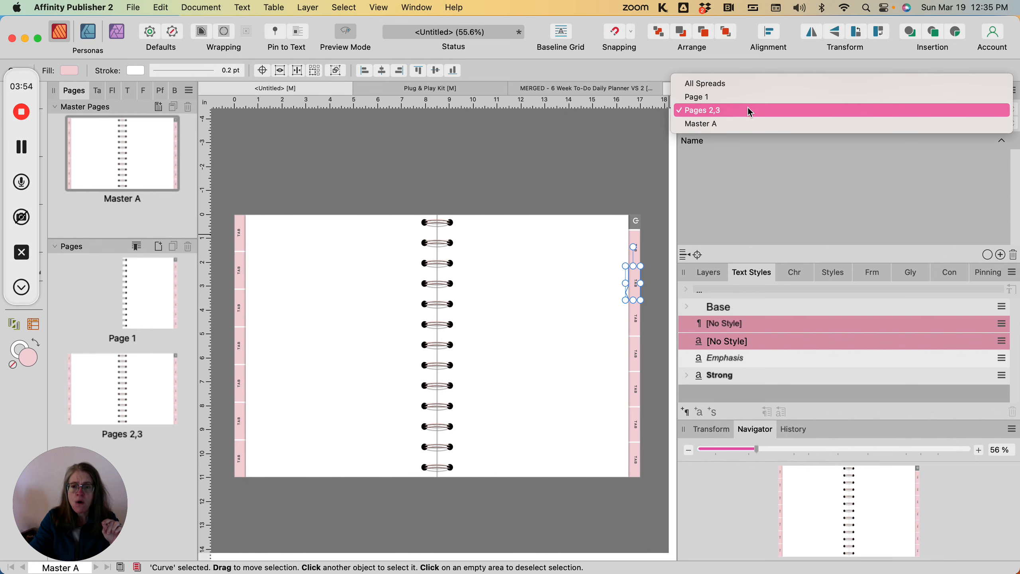
click(740, 122)
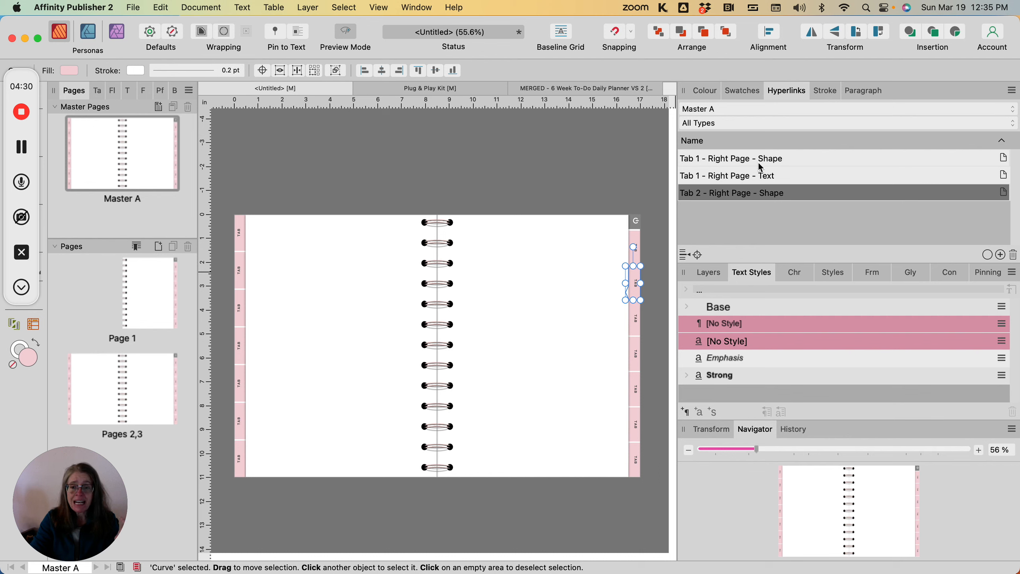
Step: Add a hyperlink on the second tab's text linking to page 3 with the [No Style] character style
click(639, 291)
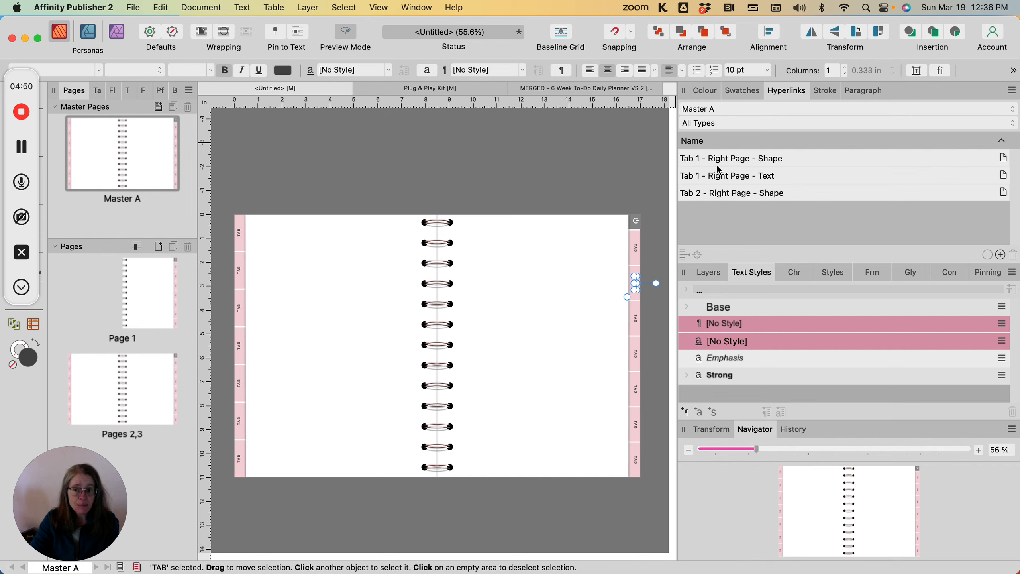
click(1001, 254)
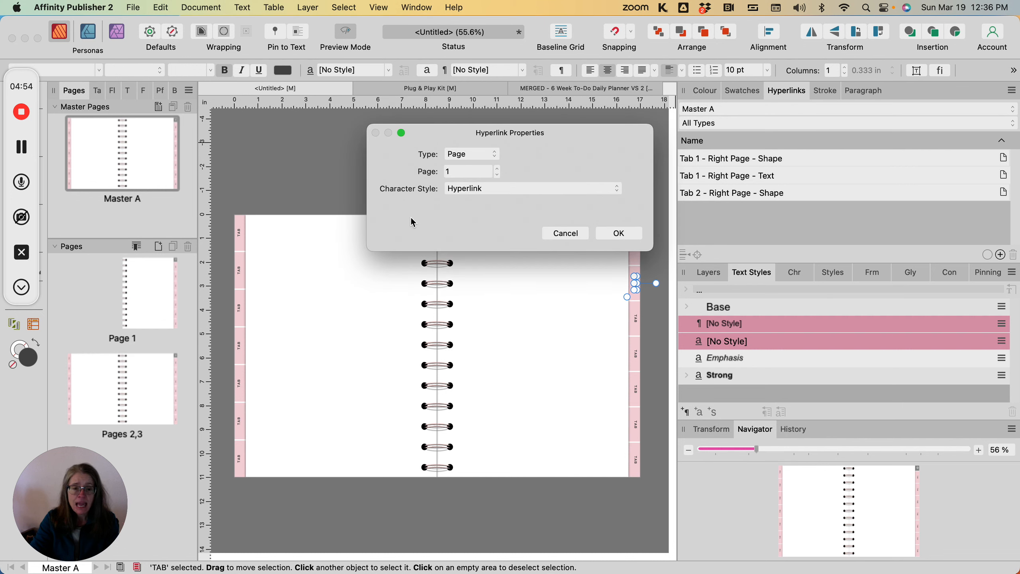
click(498, 169)
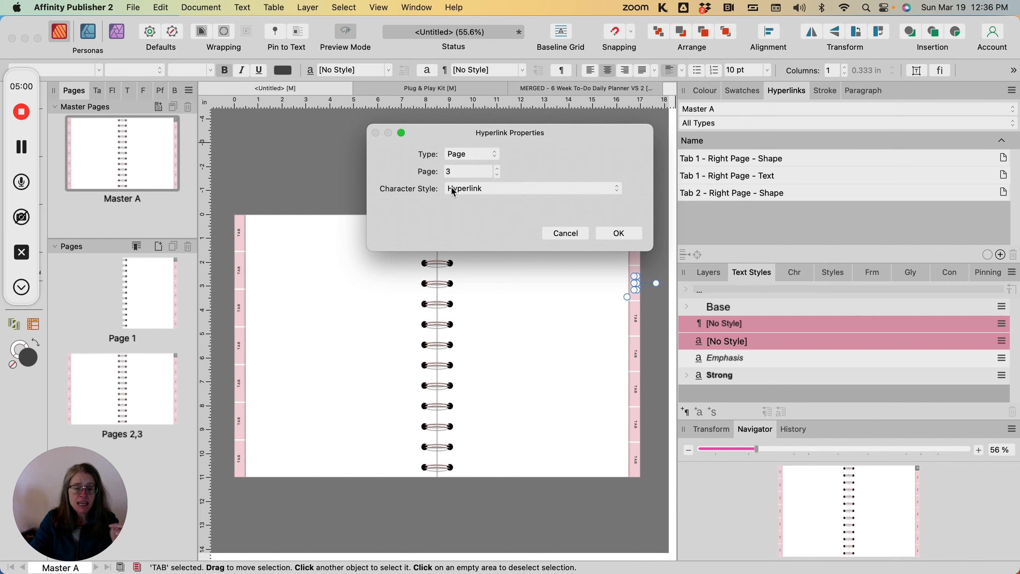
click(508, 189)
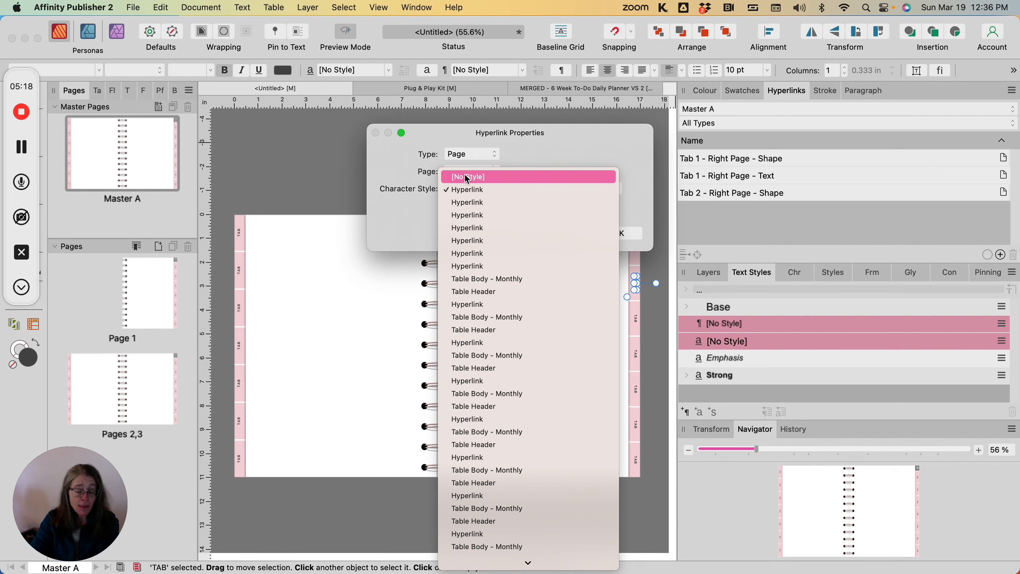
click(391, 191)
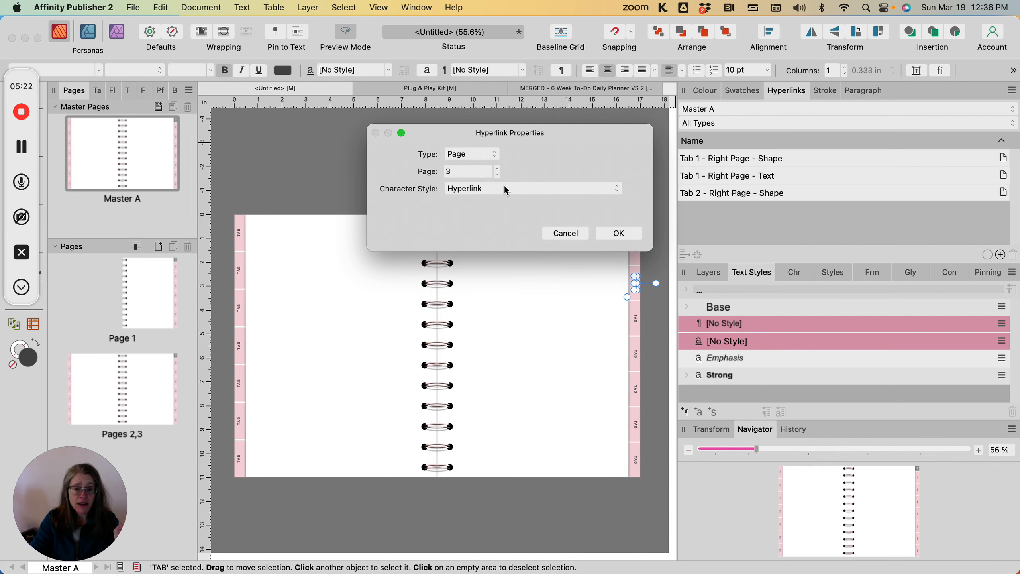
click(505, 189)
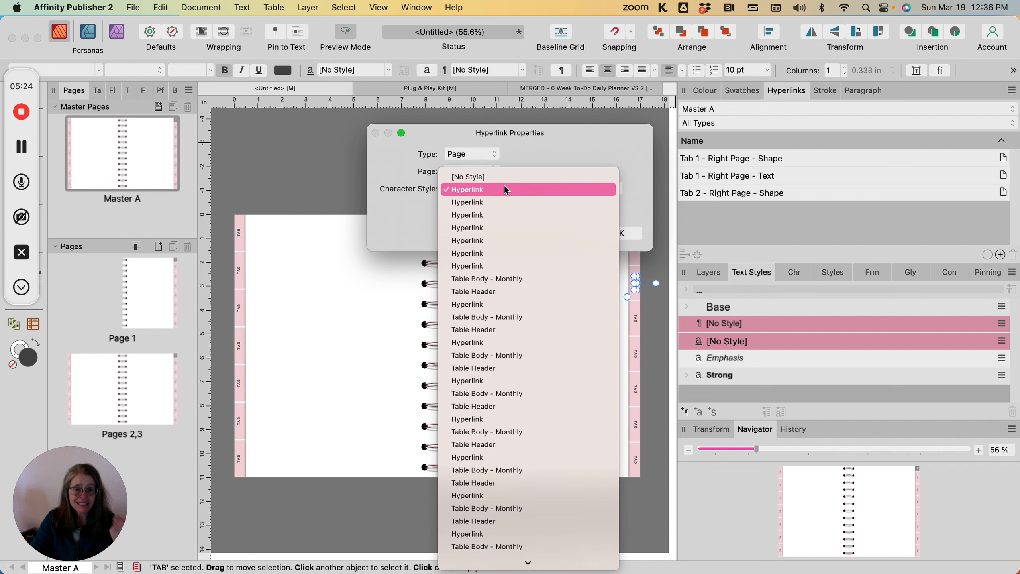
click(490, 176)
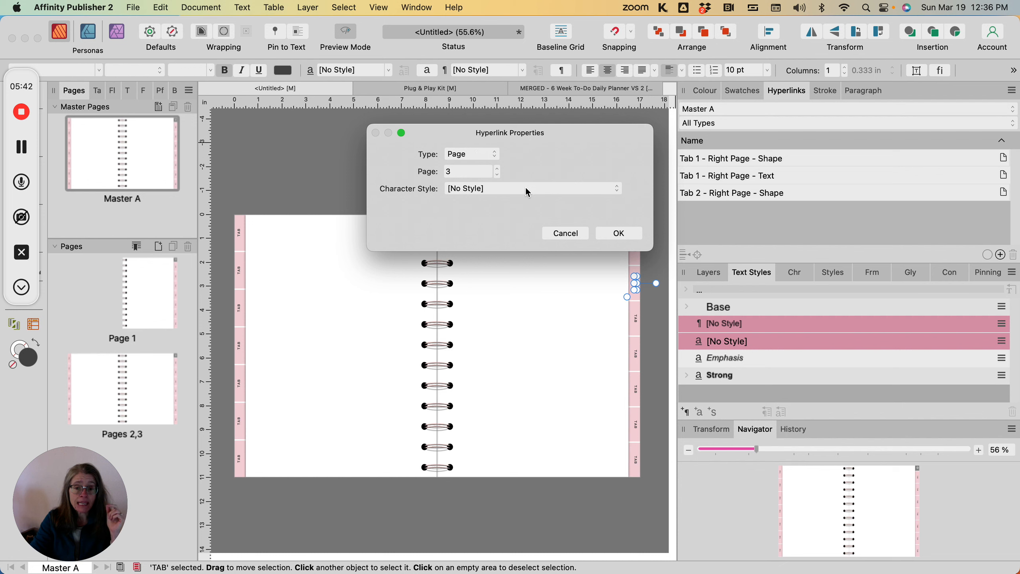
click(620, 234)
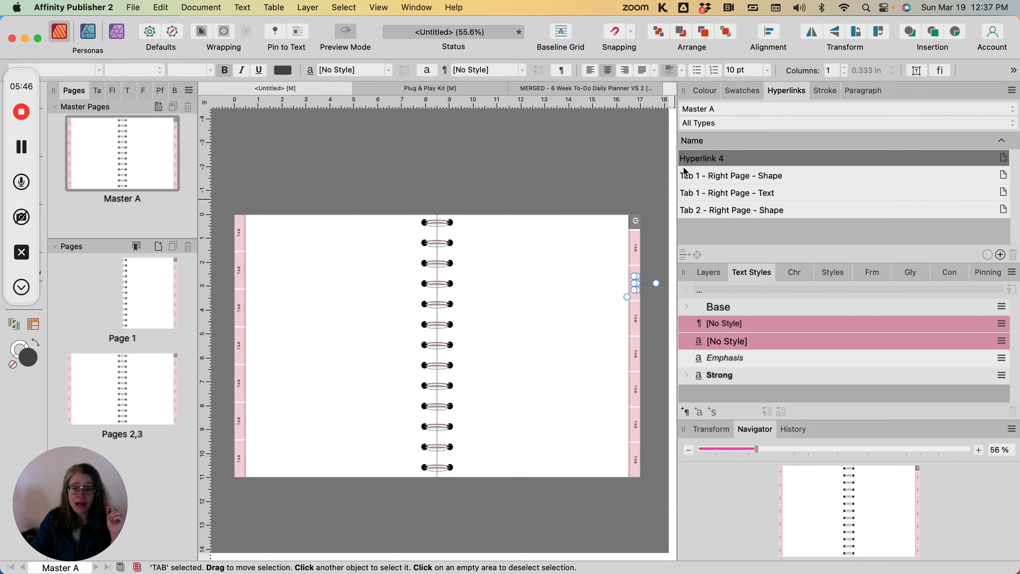
Step: Rename the new hyperlink as "Tab 2 - Right Page - Text"
click(706, 160)
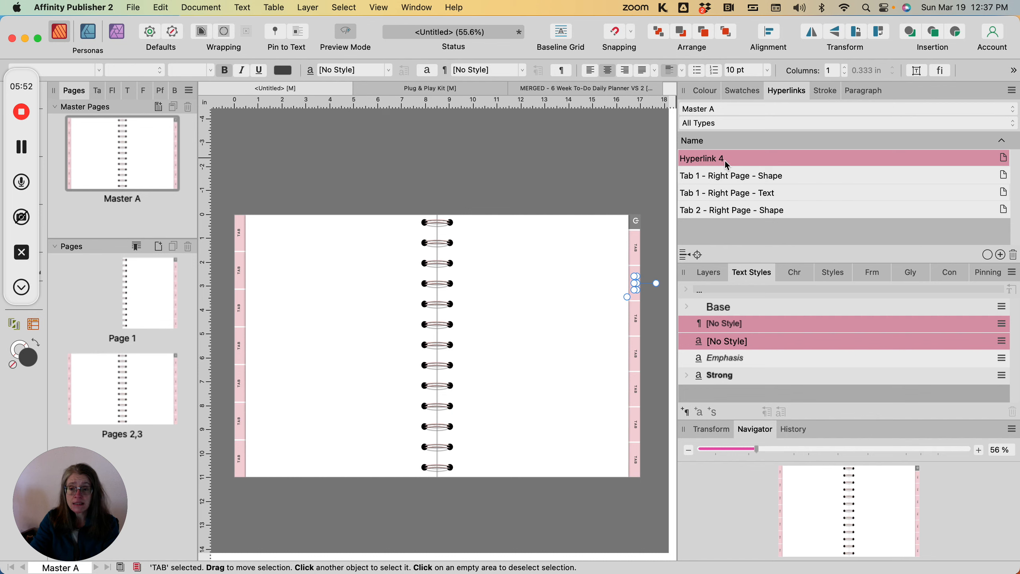
double_click(727, 160)
double_click(716, 156)
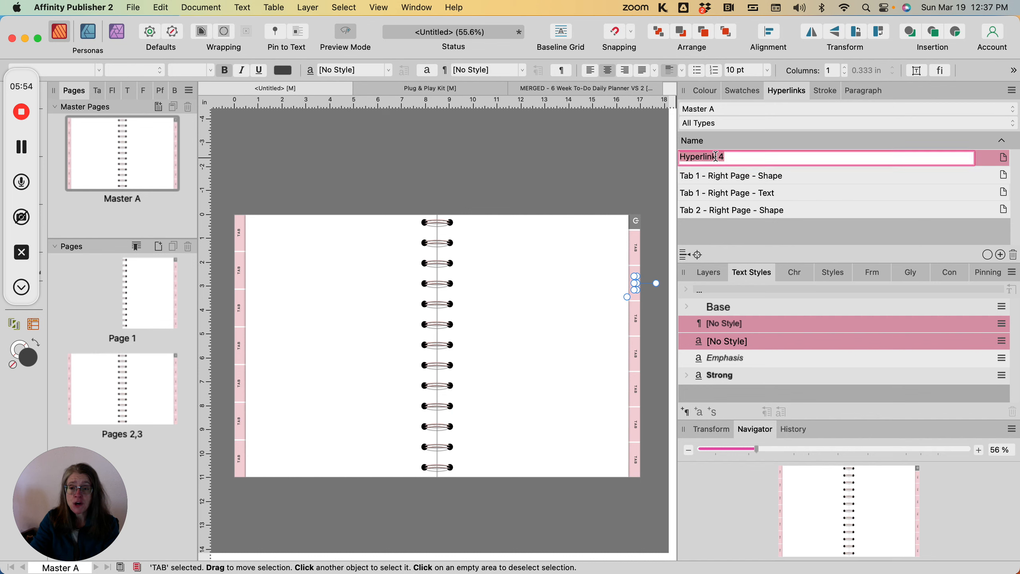
text(Tab)
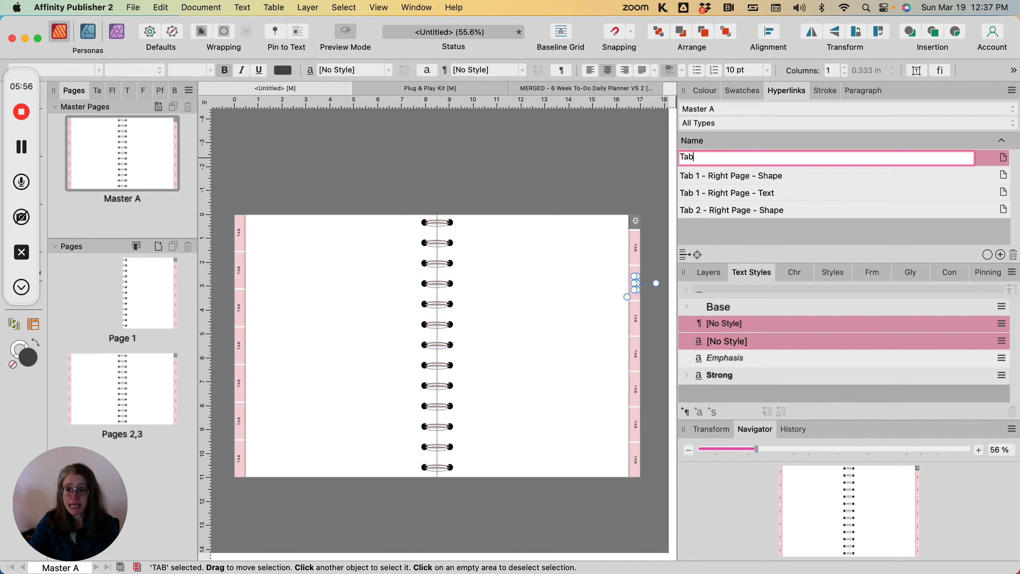
text( 2 - Right Page - Text)
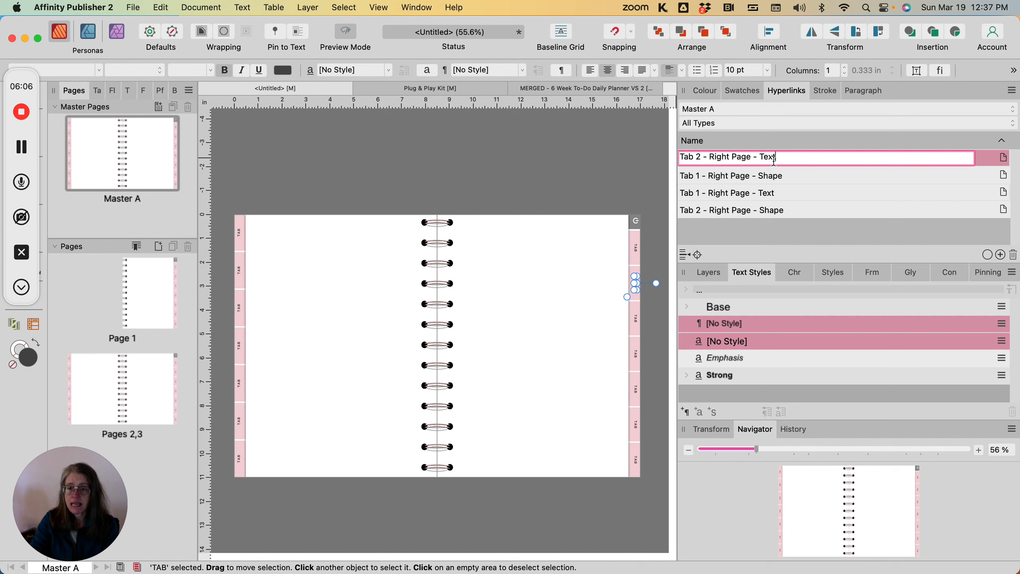
click(859, 174)
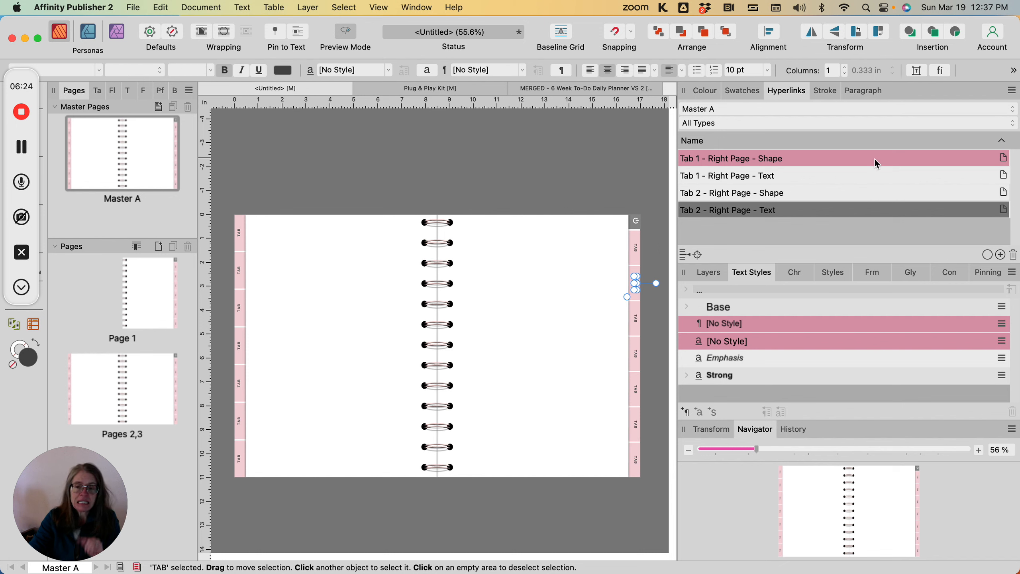
Step: Open and close the properties of the "Tab 1 - Right Page - Shape" hyperlink
click(1005, 158)
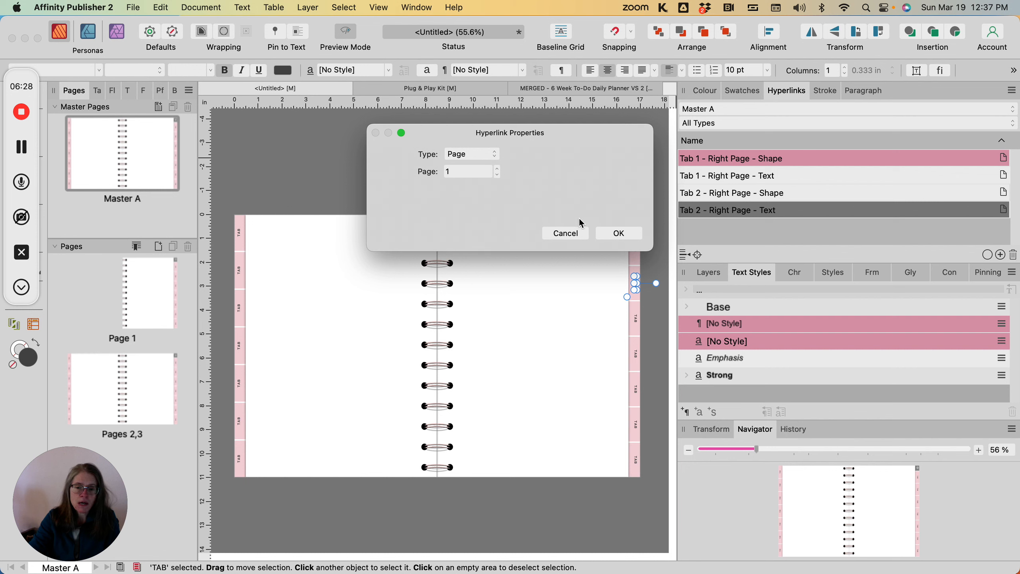
click(628, 232)
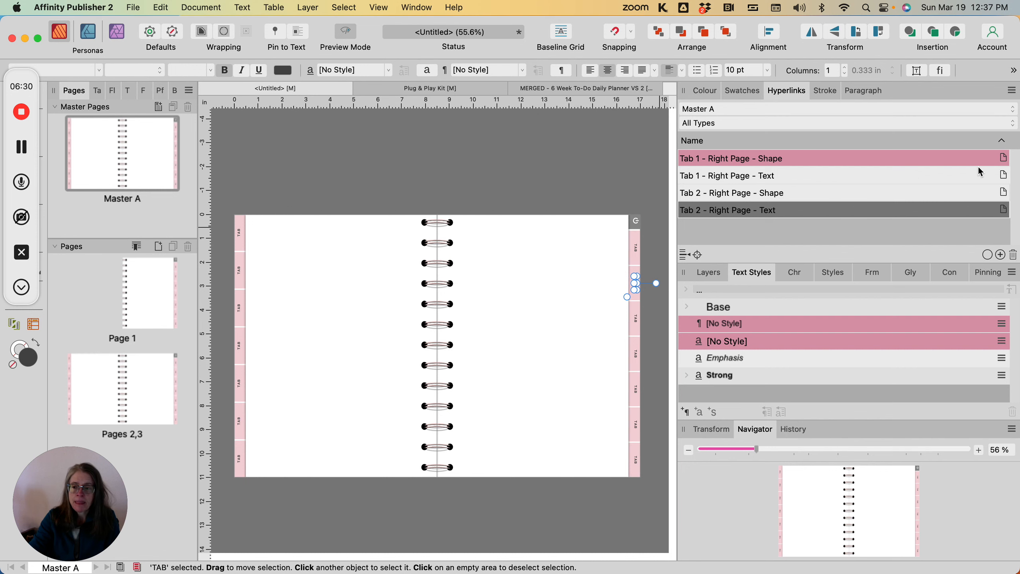
Step: Review the link properties of the Tab 1 text, Tab 2 shape and Tab 2 text hyperlinks
click(1005, 175)
click(1005, 176)
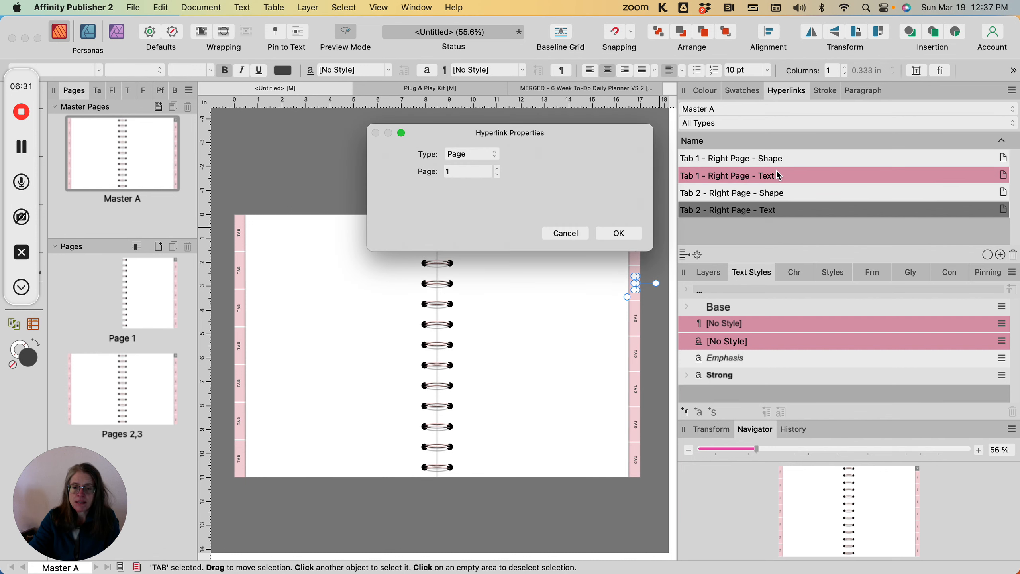
click(617, 233)
click(1004, 192)
click(1004, 192)
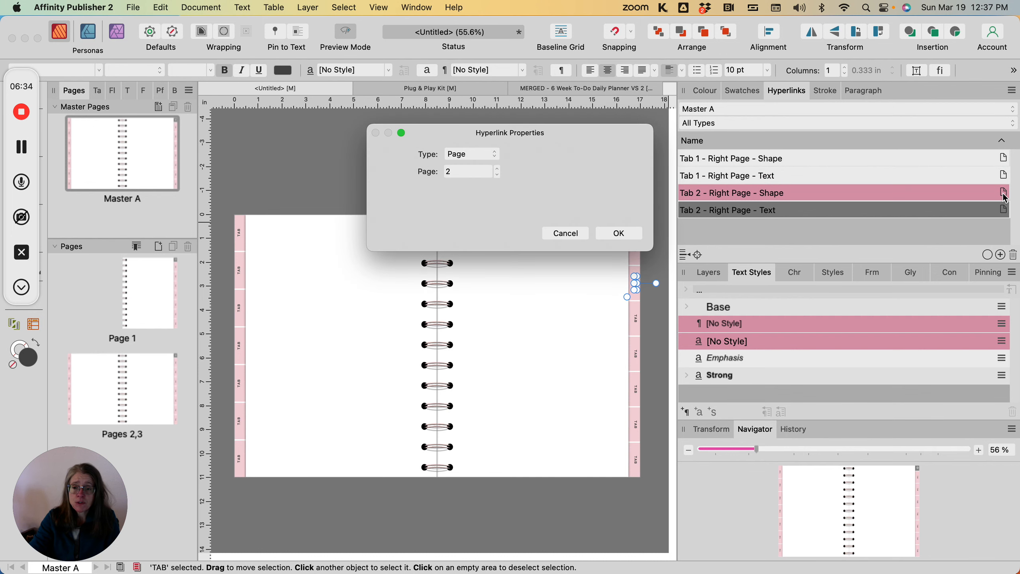
click(619, 234)
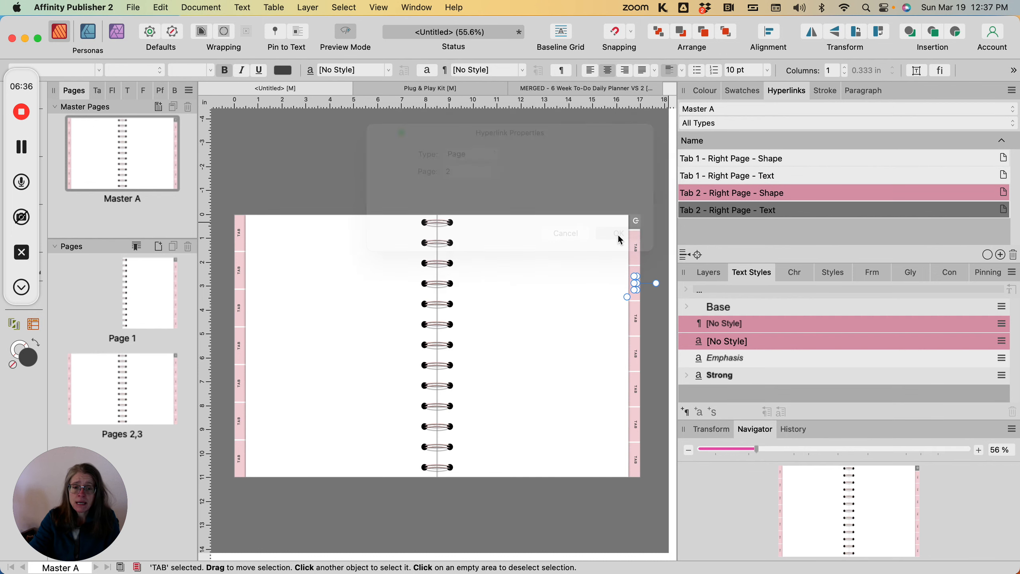
click(1005, 209)
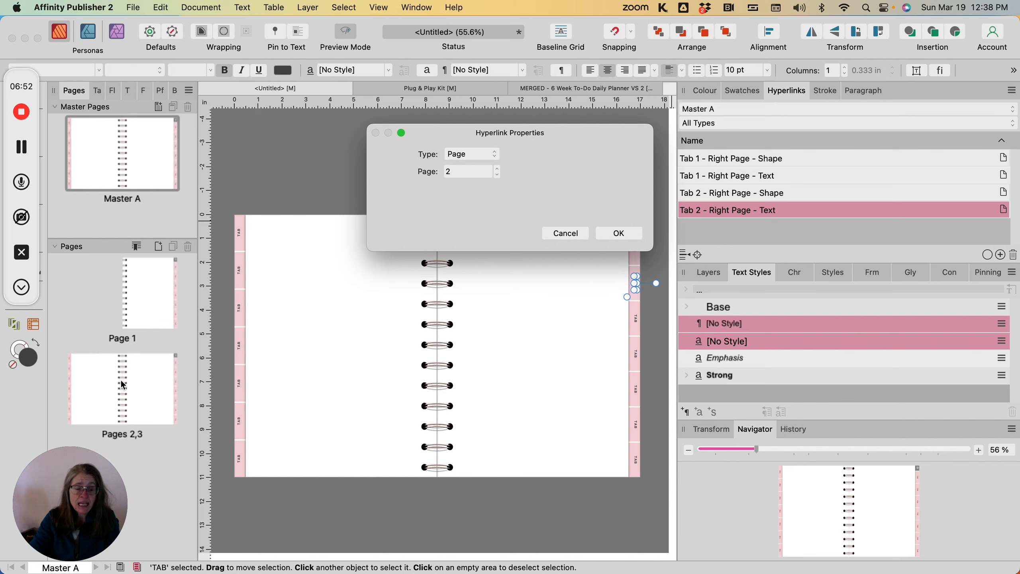
click(617, 237)
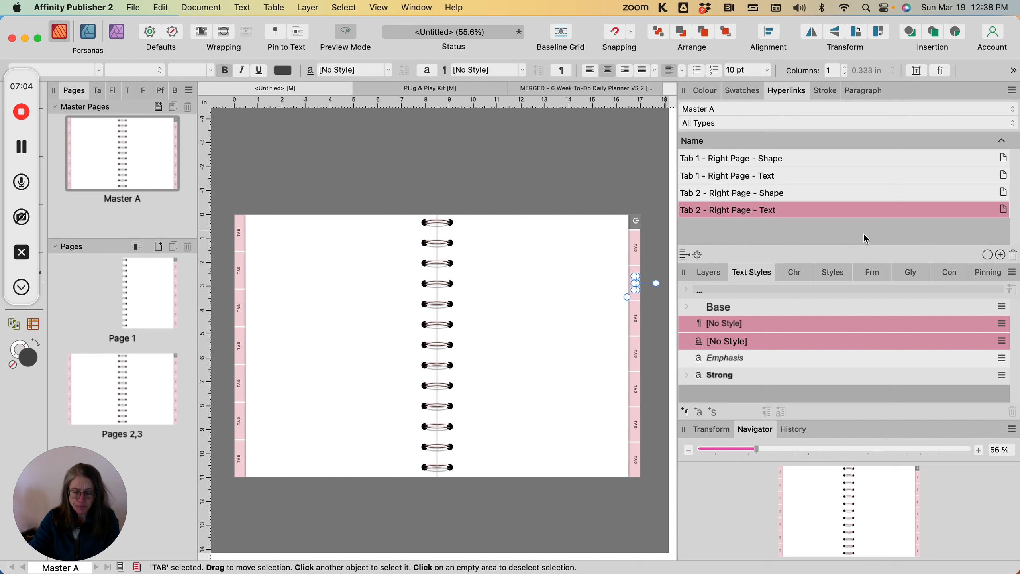
Step: Select the third right-page tab shape and add a hyperlink to page 3
click(480, 236)
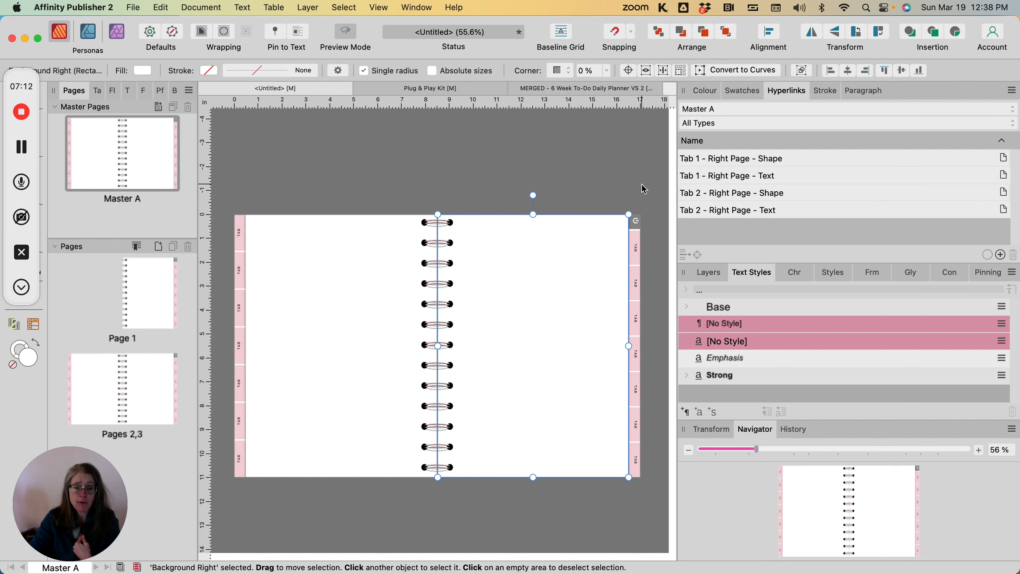
click(638, 312)
click(637, 316)
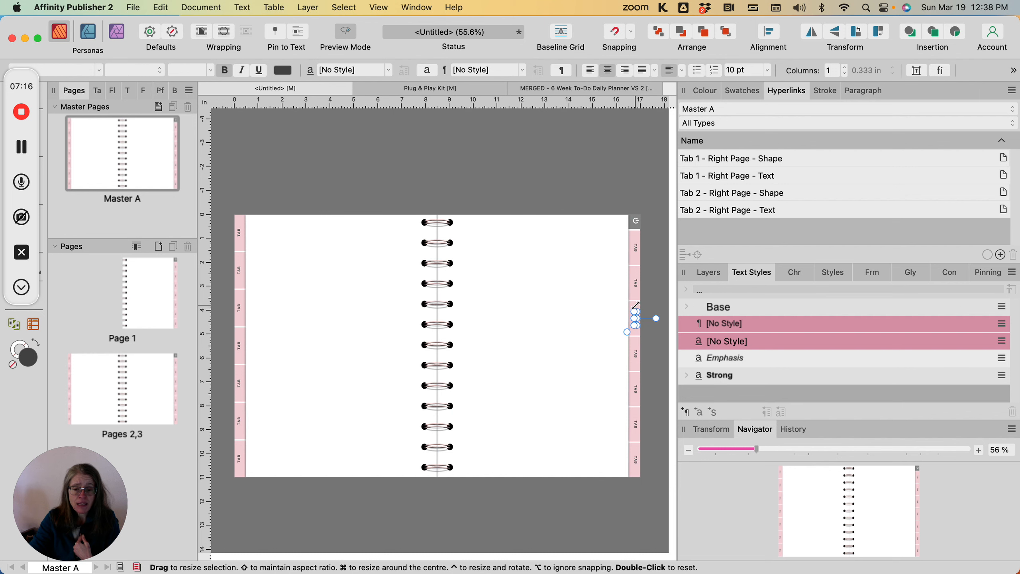
click(644, 313)
click(641, 313)
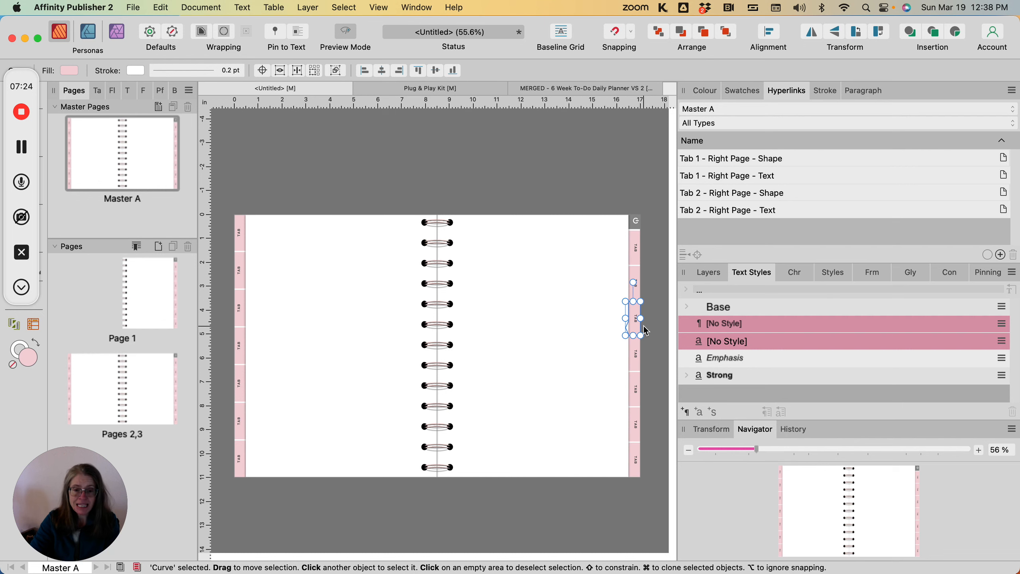
key(super+k)
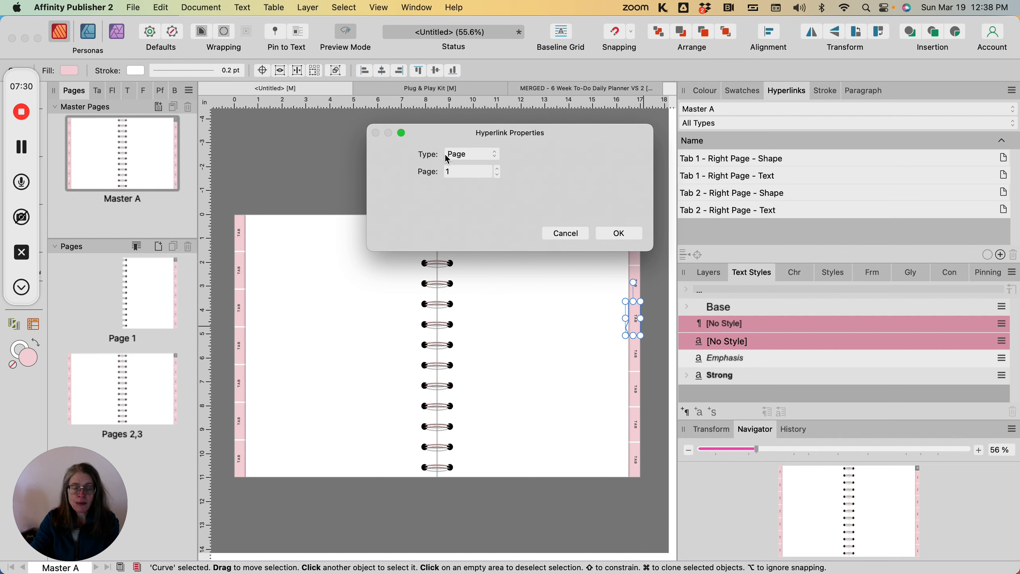
click(498, 168)
click(623, 233)
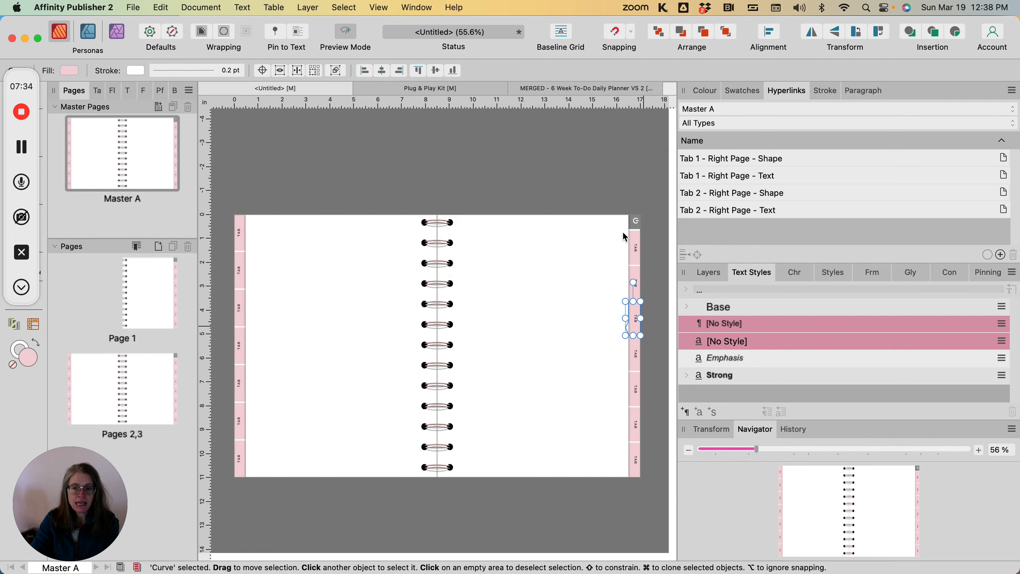
double_click(706, 161)
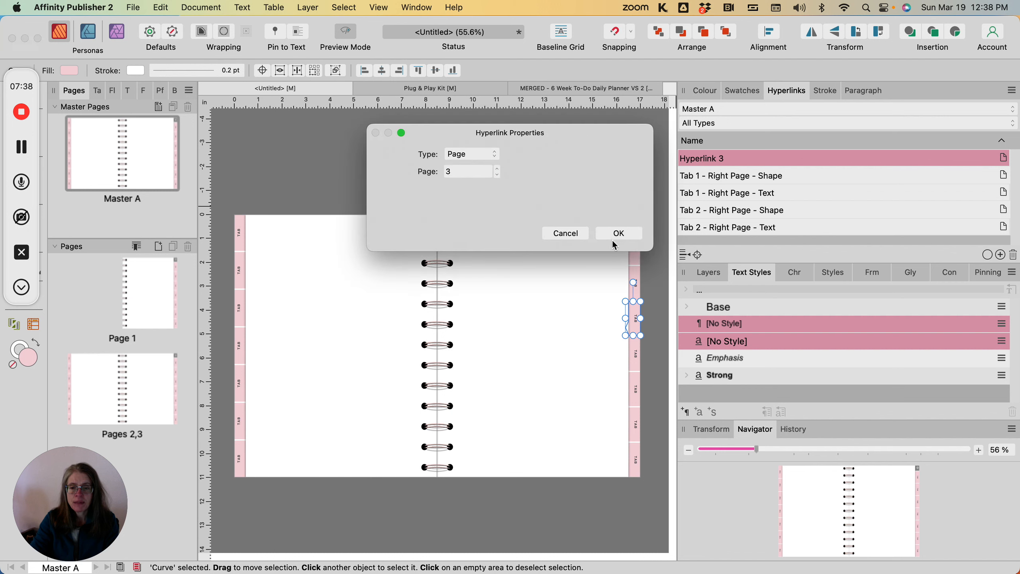
click(571, 233)
Step: Rename the new hyperlink as "Tab 3 - Right Page - Shape"
click(725, 157)
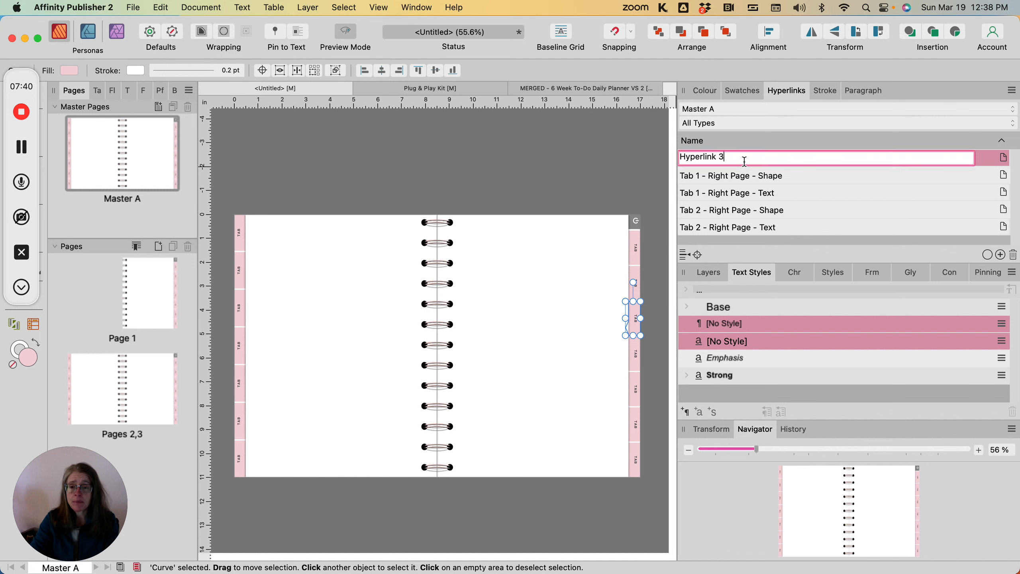
drag(725, 158, 681, 156)
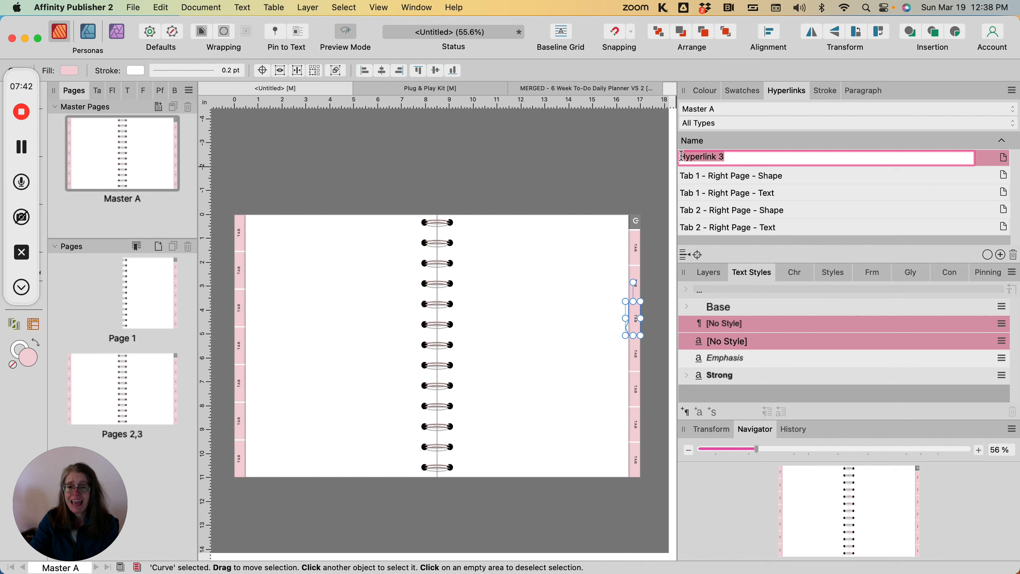
text(Tab)
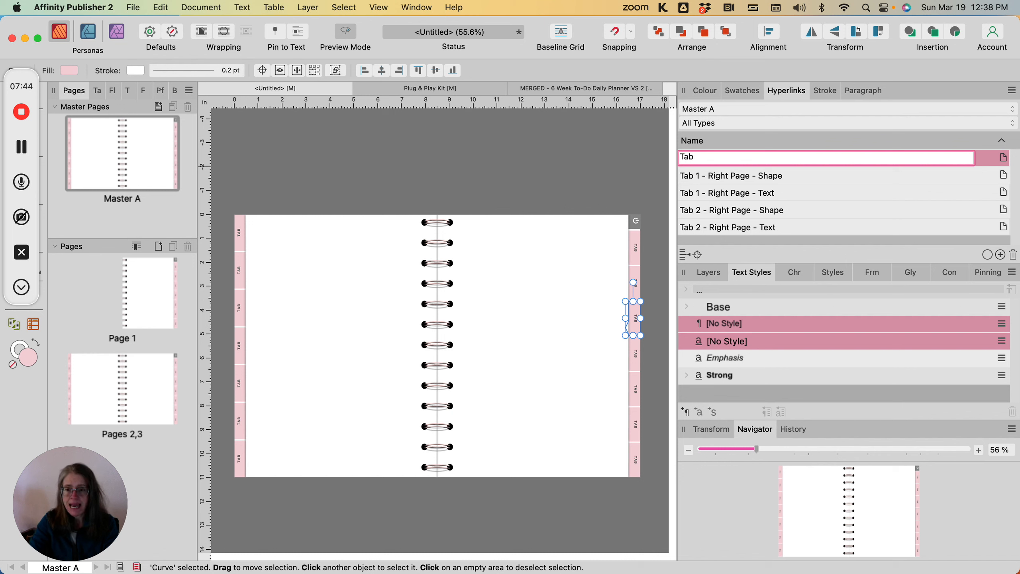
text( 3 - Rig)
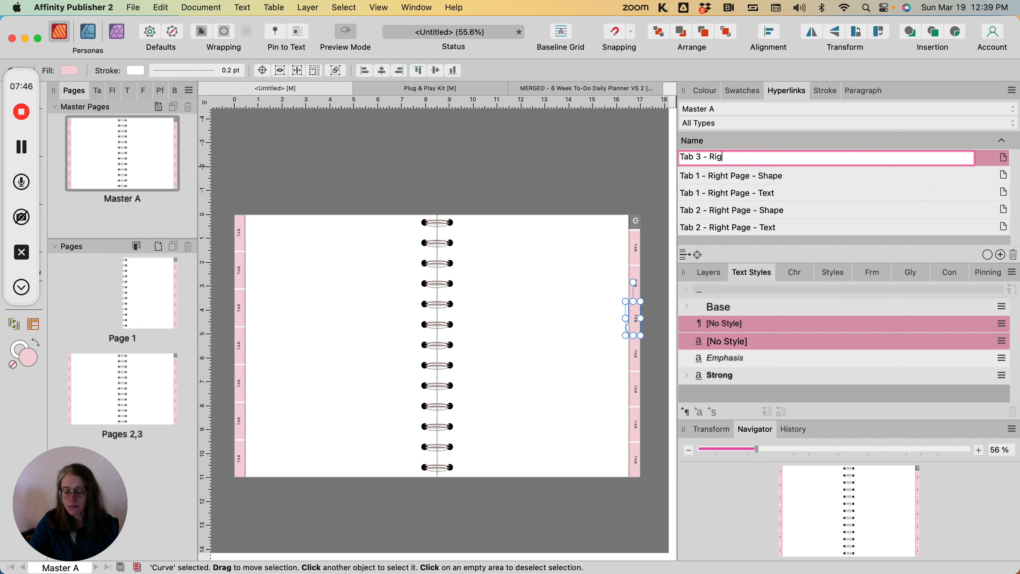
text(ht Page )
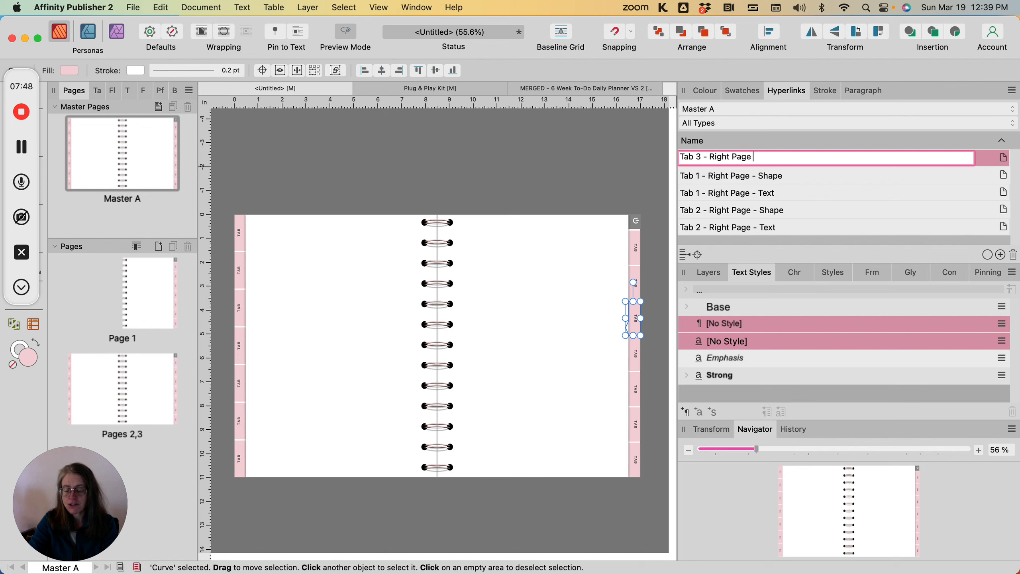
text(- Shape)
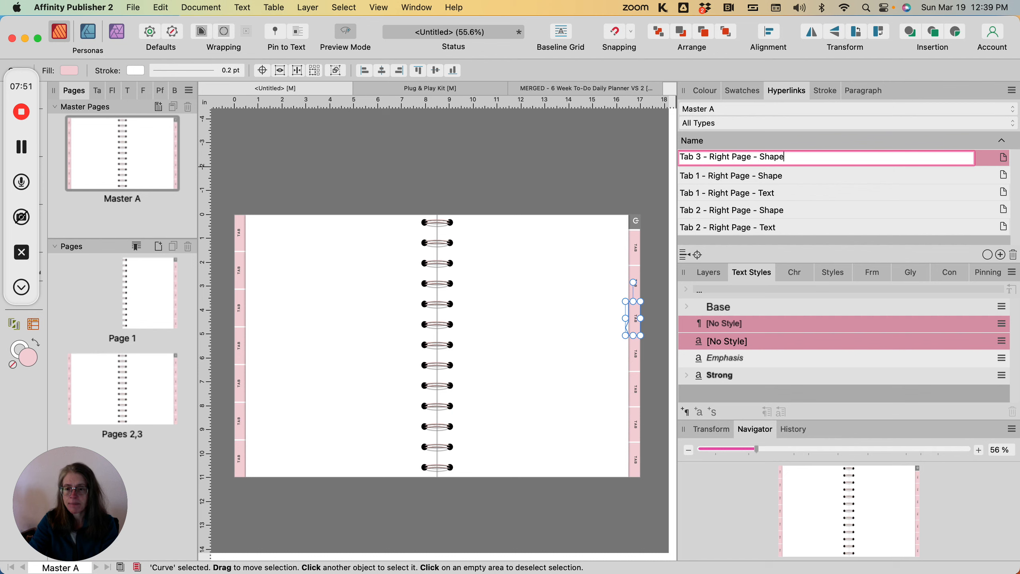
key(Return)
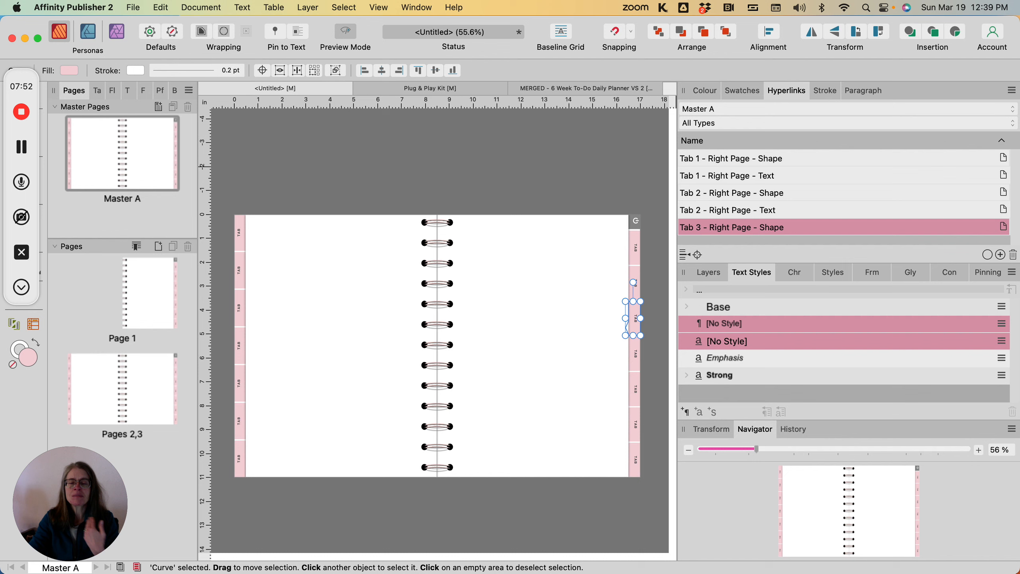